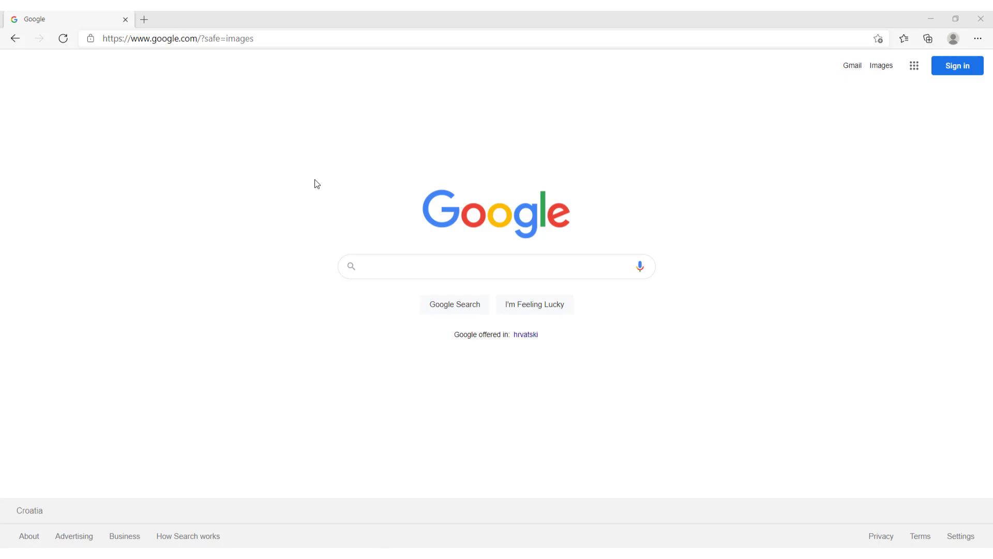
- Browse the Google apps list, then close it
left_click(914, 65)
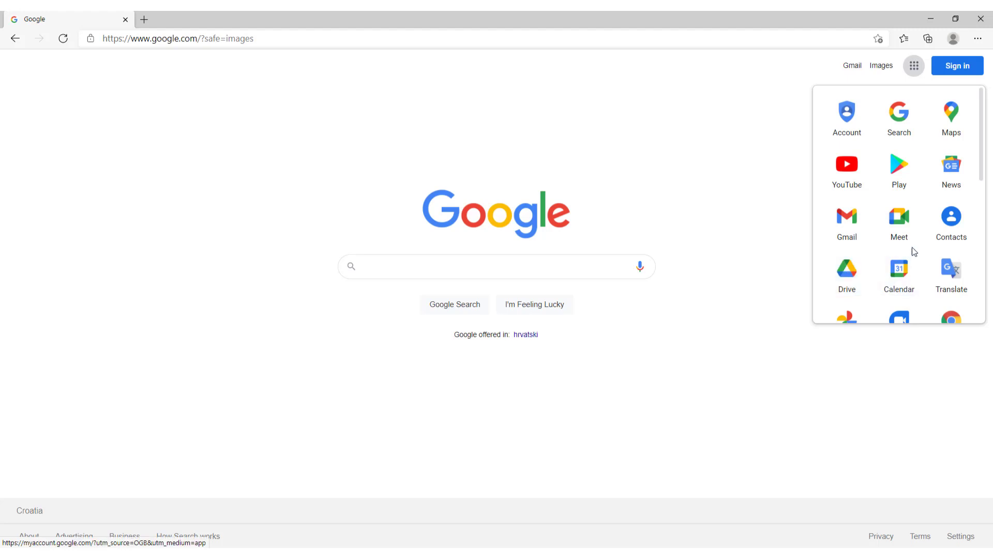
scroll(912, 247, "down", 3)
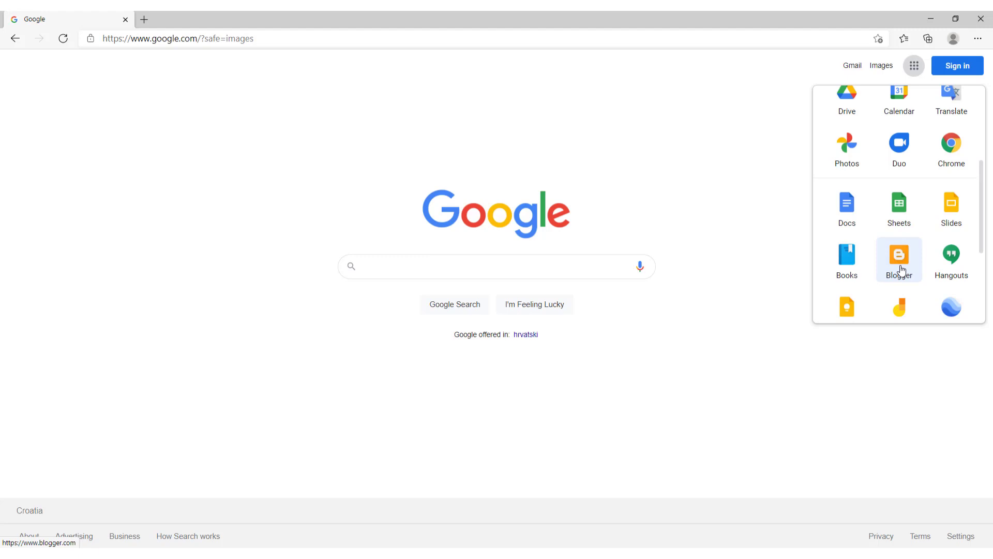
scroll(923, 223, "up", 3)
left_click(679, 164)
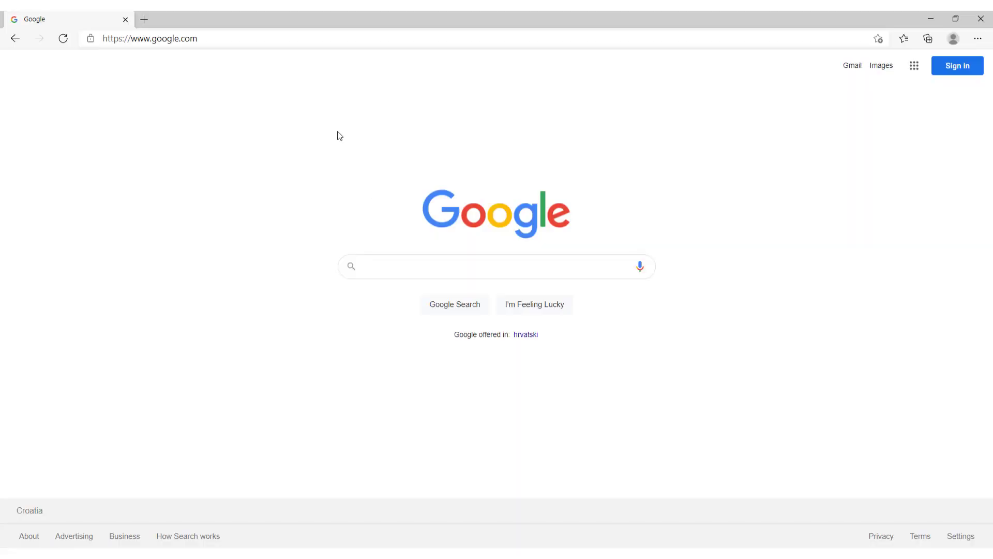
- From Sign in, choose another account and start a new account for personal use
left_click(951, 78)
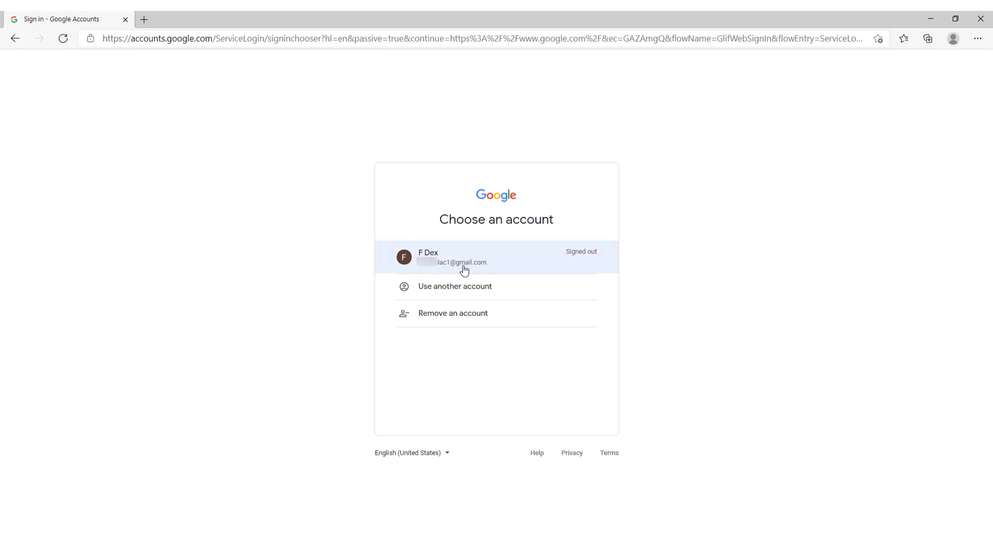
left_click(486, 290)
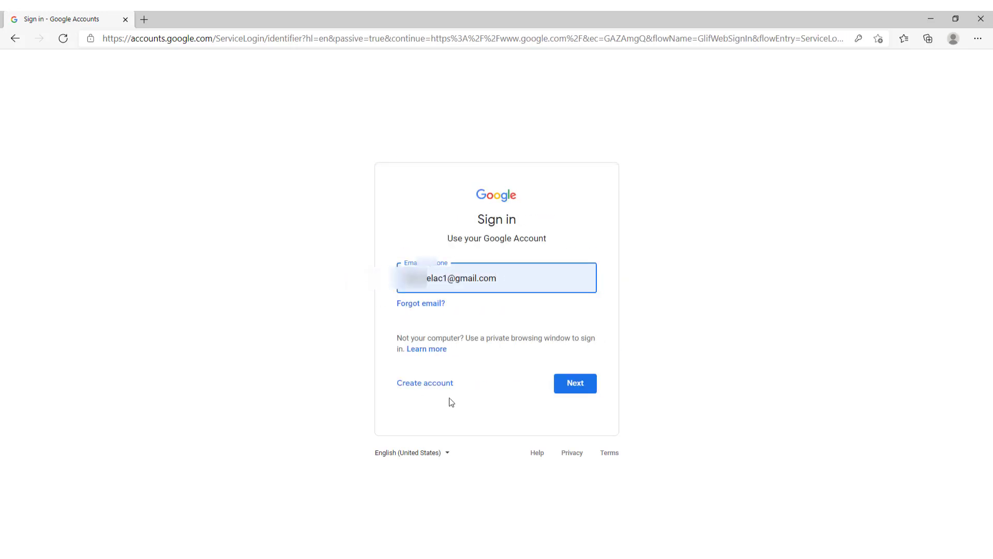
left_click(424, 389)
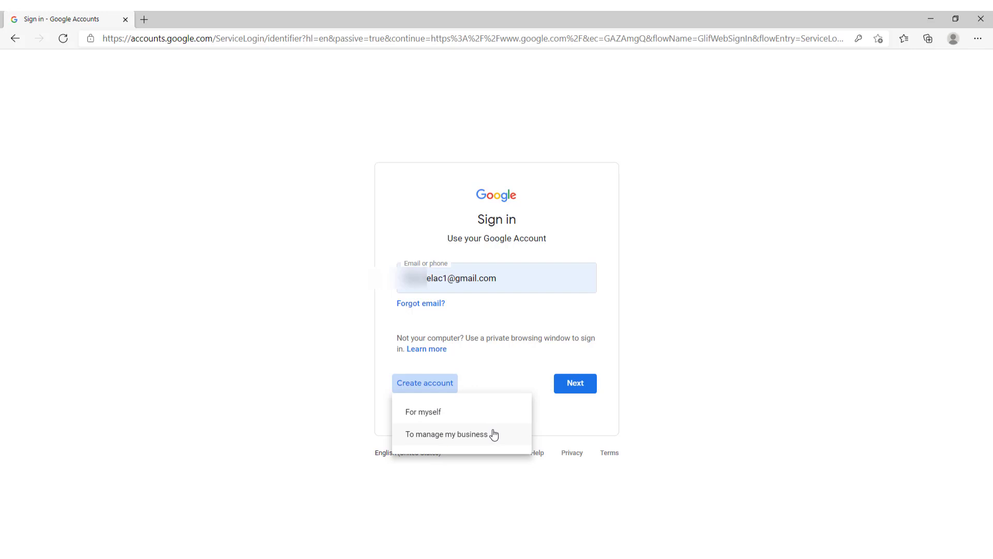
left_click(436, 417)
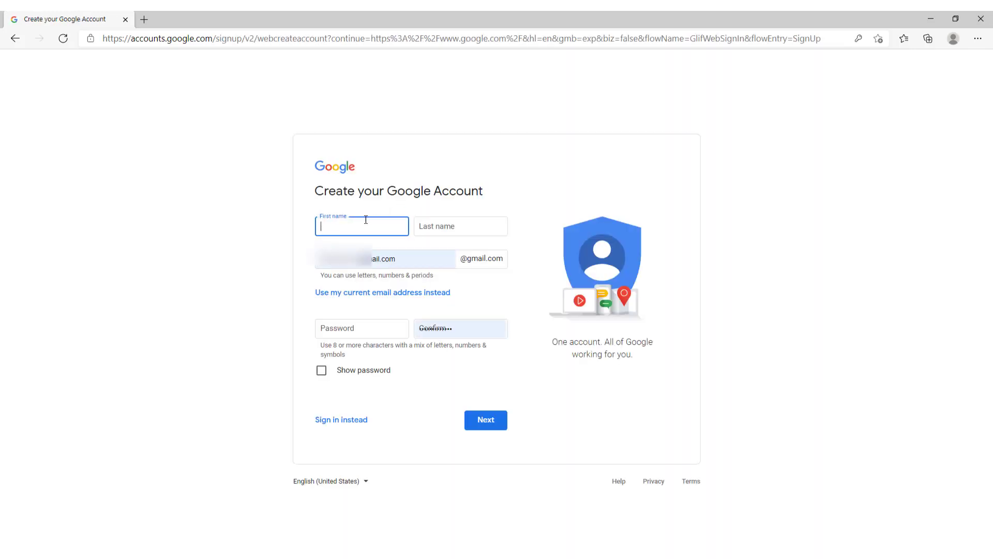
- Enter the account holder's first and last name
left_click(366, 222)
left_click(256, 236)
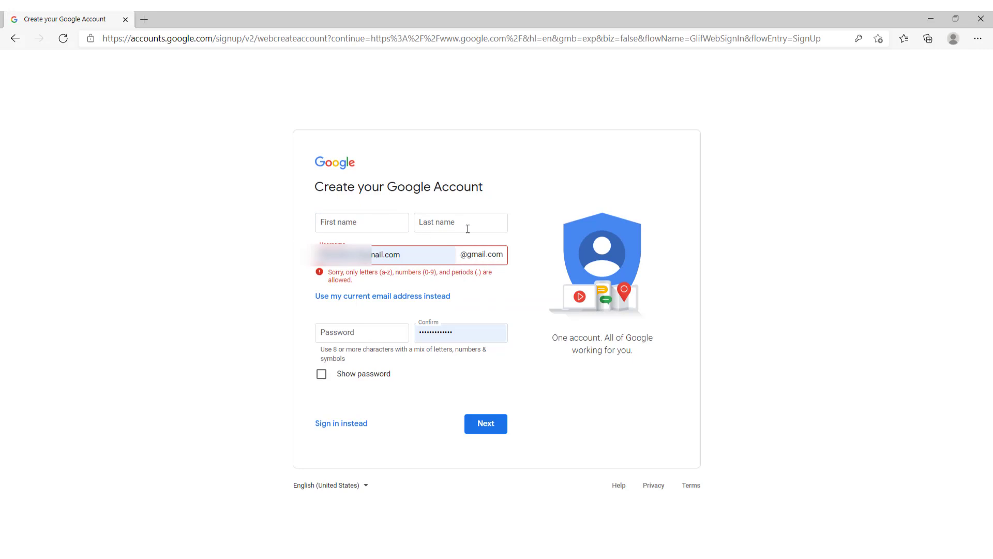
left_click(384, 222)
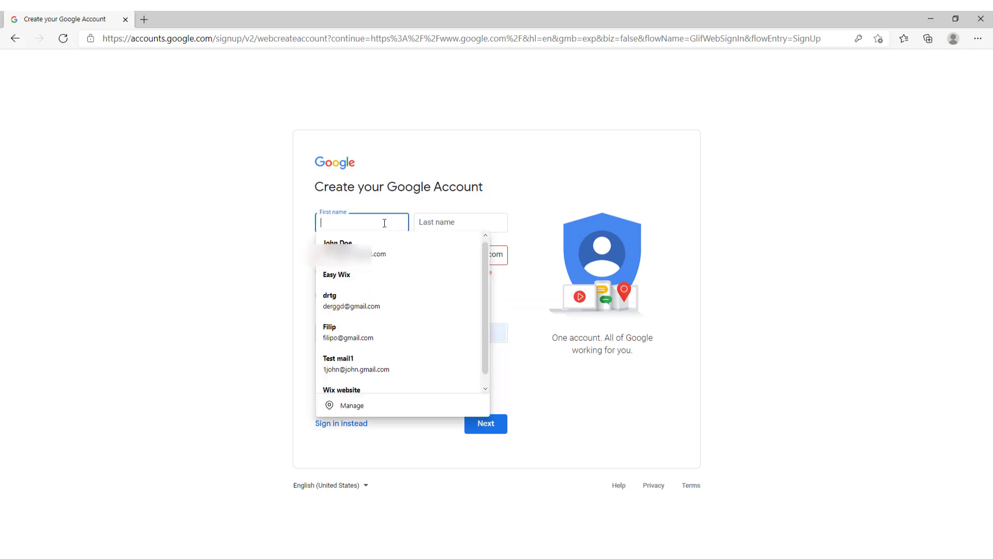
type("John")
key("Tab")
type("Smit")
- Replace the suggested username with an available one by appending 1 to a taken name
triple_click(386, 253)
key("BackSpace")
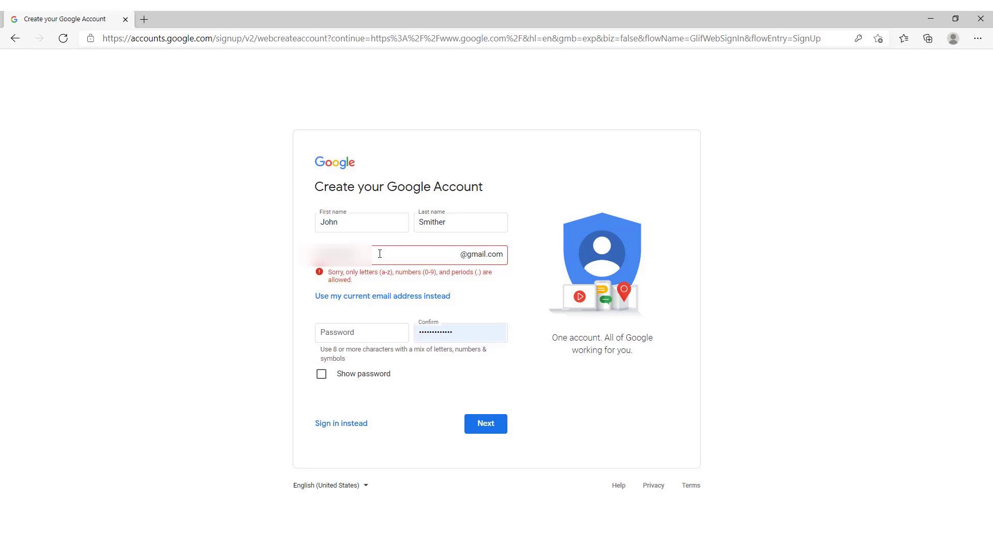
left_click(380, 253)
left_click(366, 280)
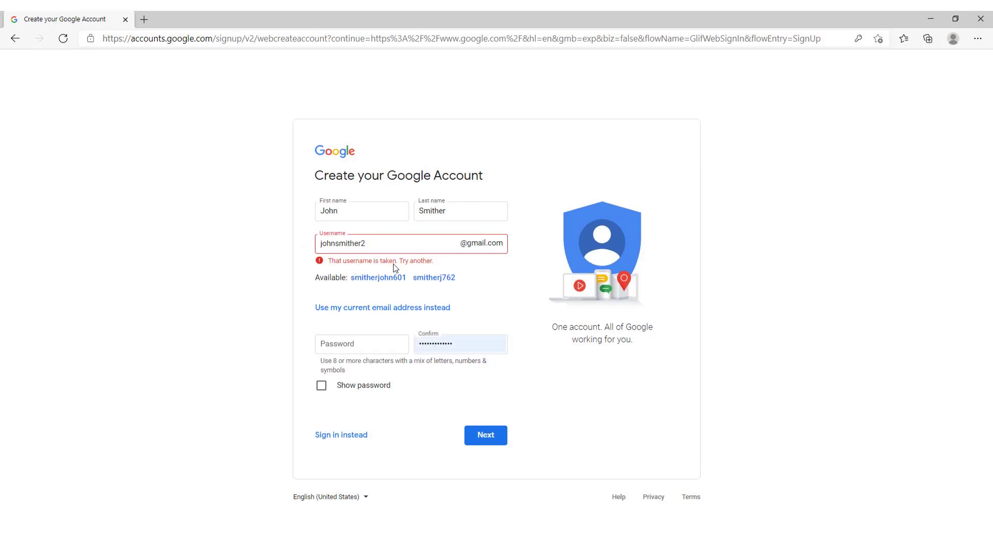
left_click(376, 245)
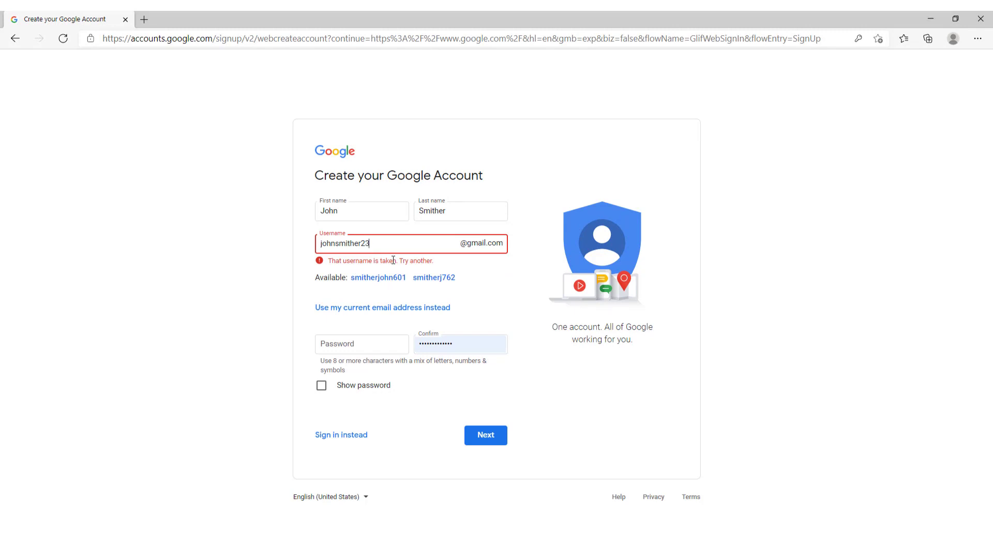
left_click(500, 282)
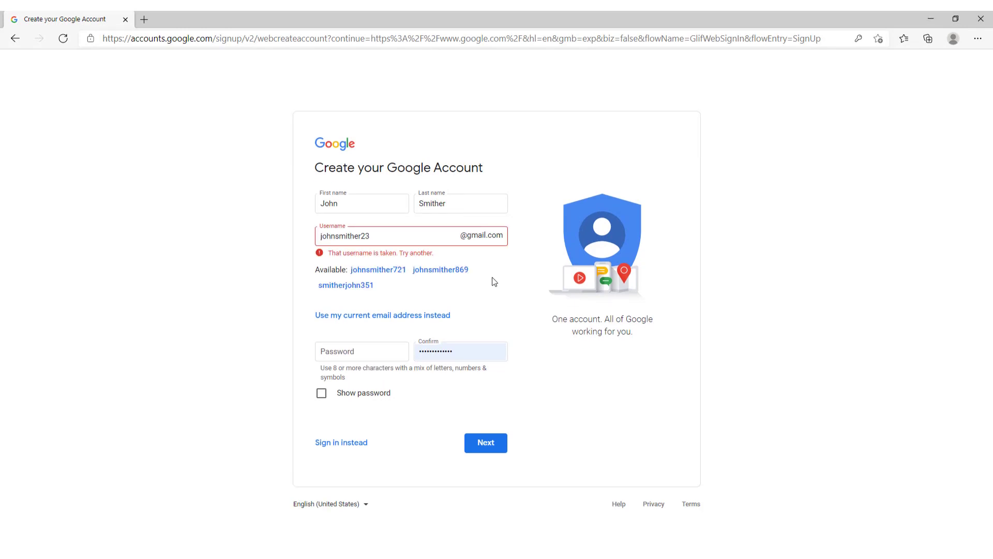
left_click(393, 239)
type("1")
left_click(495, 288)
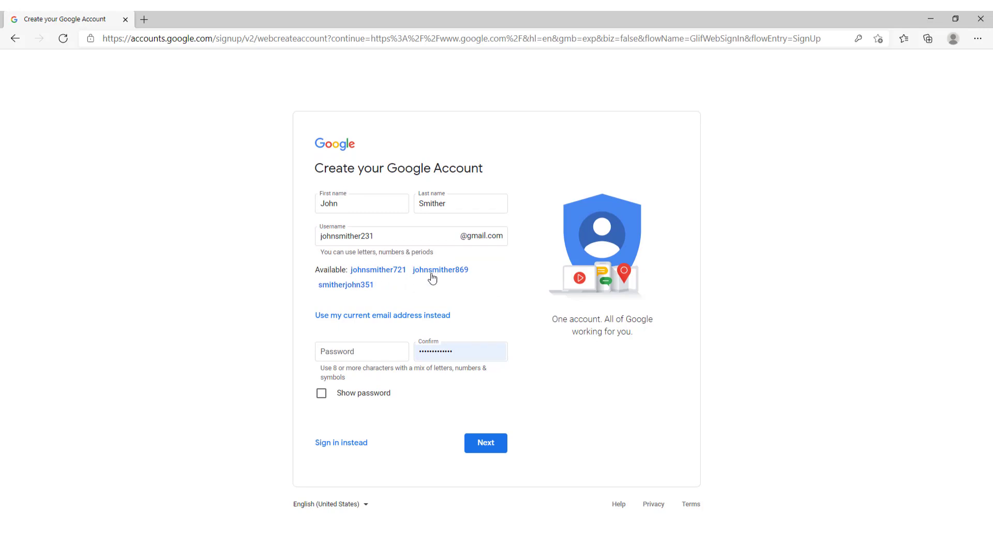
- Enter the account password and confirm it
left_click(368, 351)
type("******")
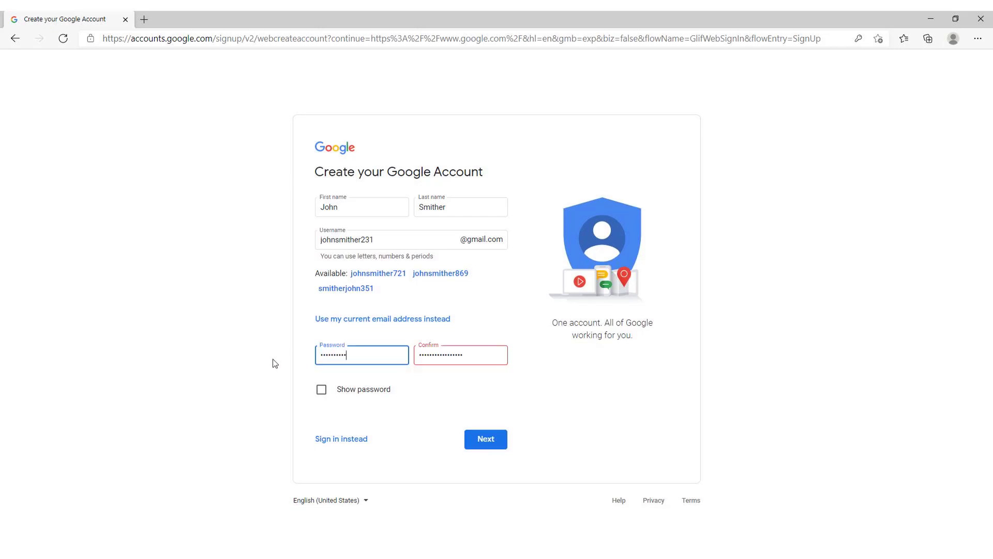
key("Tab")
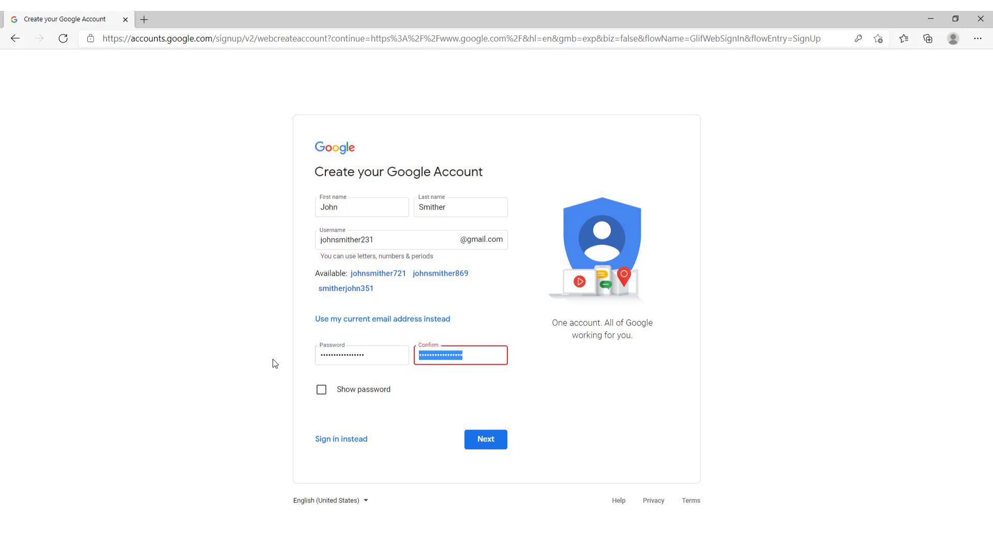
type("**")
- Submit the sign-up form and verify a pasted Croatian phone number with the texted code
left_click(485, 441)
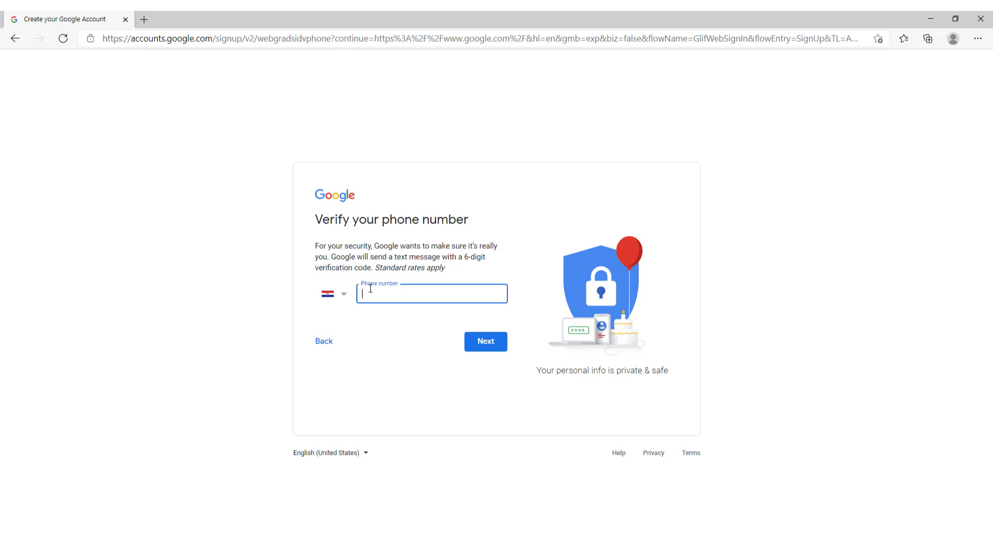
left_click(344, 294)
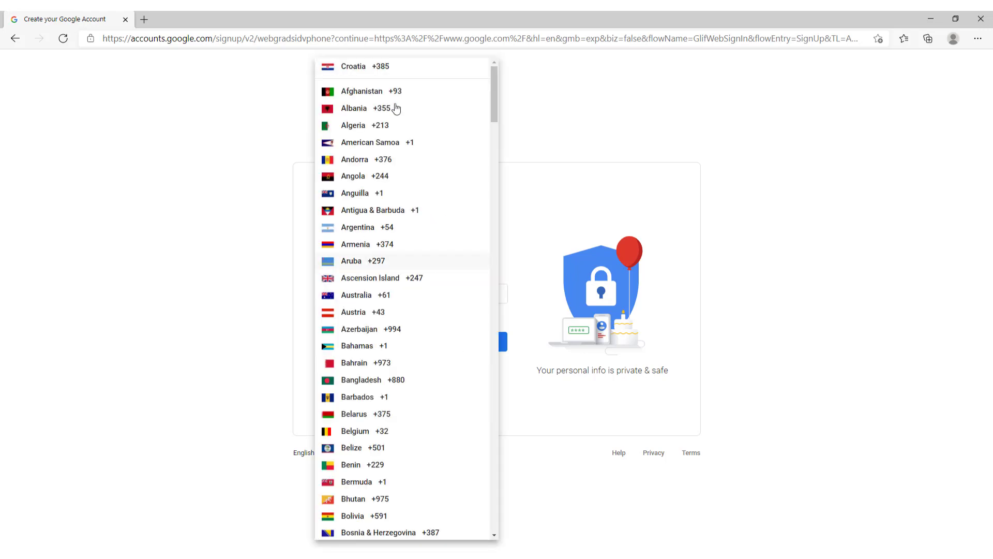
left_click(527, 264)
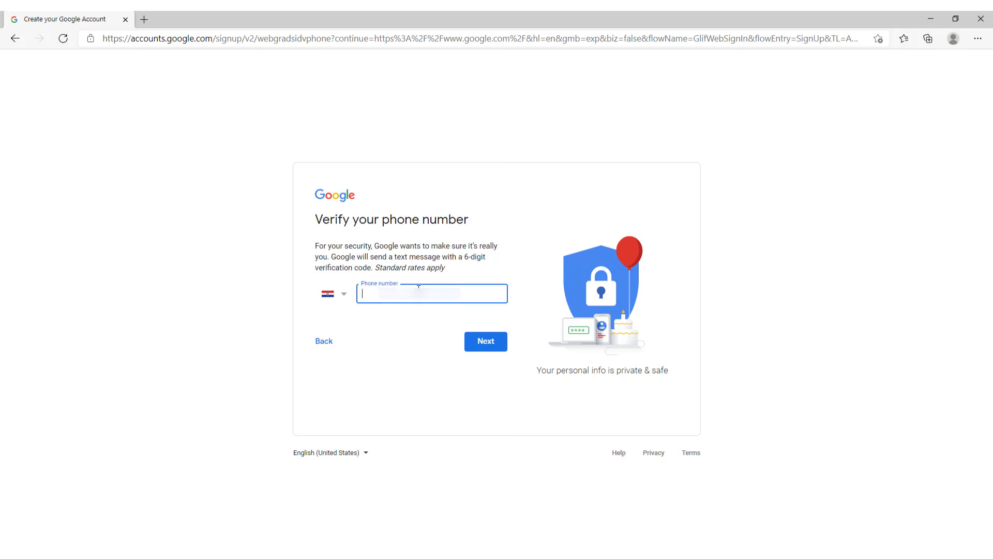
key("ctrl+v")
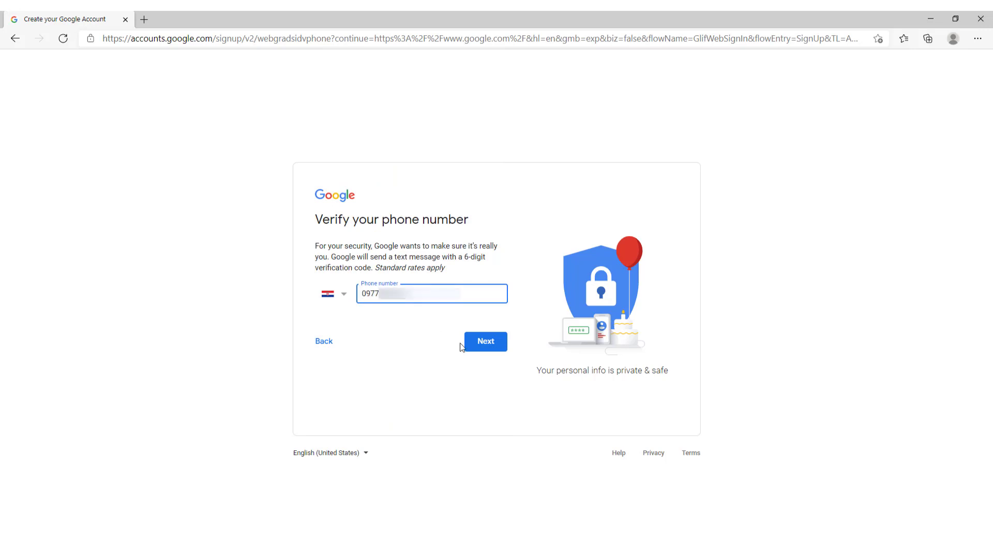
left_click(489, 342)
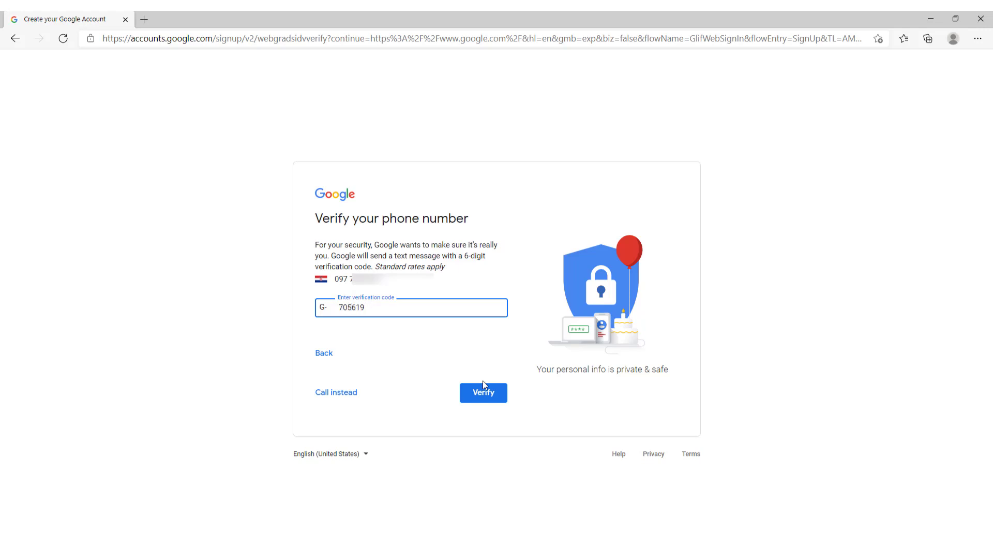
left_click(484, 394)
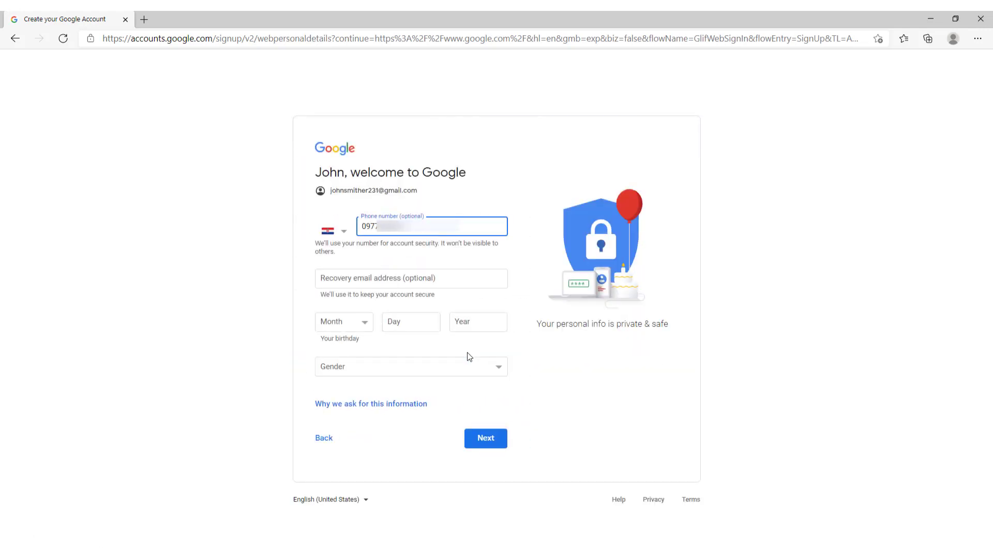
left_click(456, 279)
left_click(449, 266)
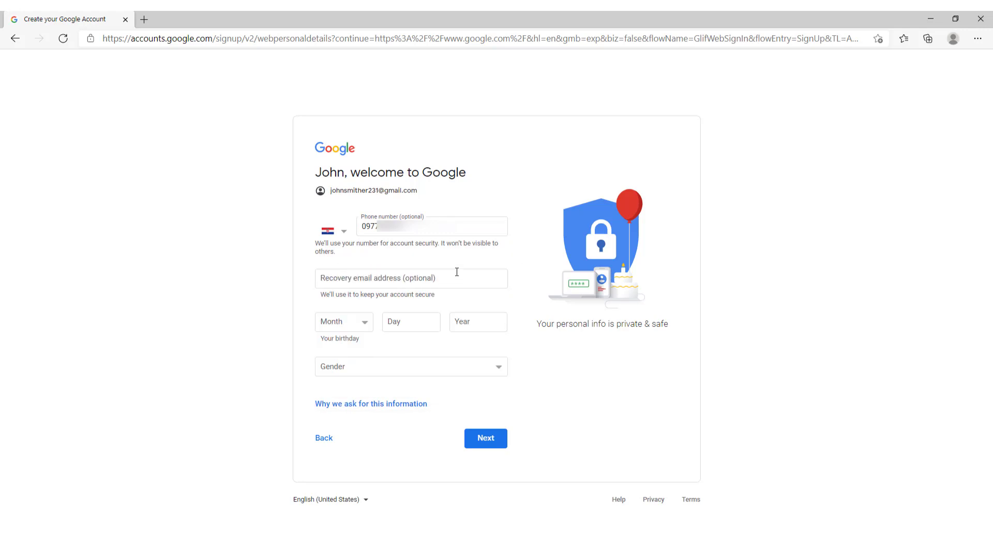
left_click(367, 326)
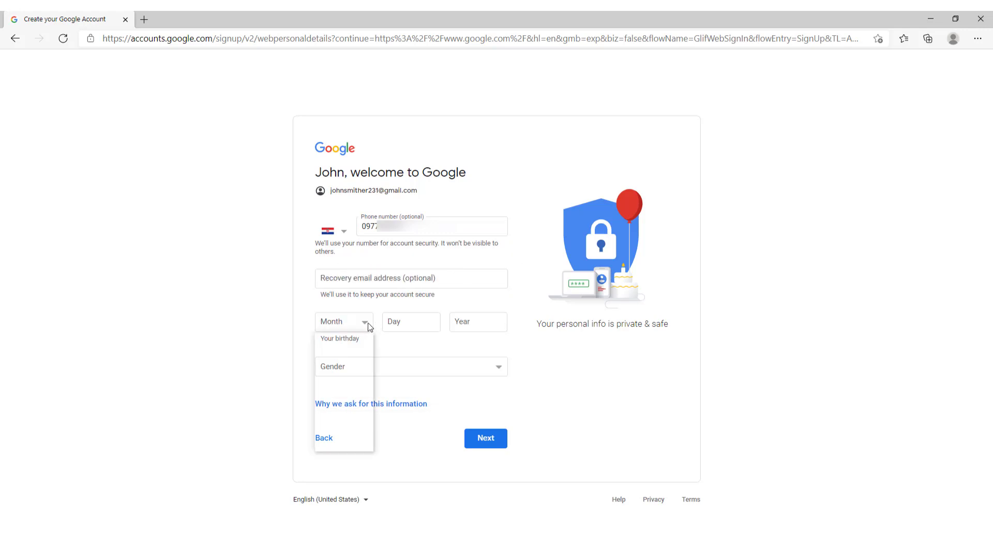
left_click(359, 348)
left_click(392, 325)
type("12")
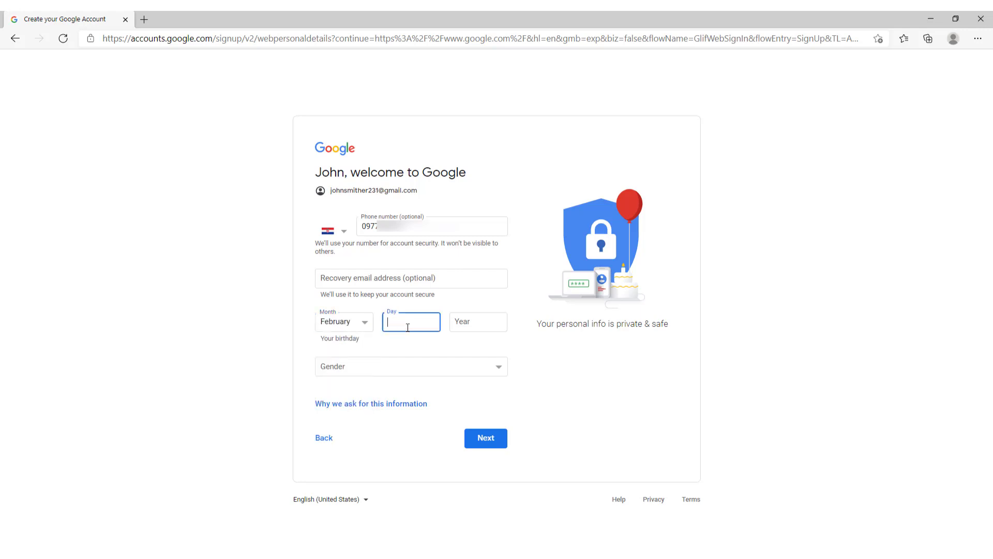
key("Tab")
type("1986")
- Choose Male as the gender and continue
left_click(486, 369)
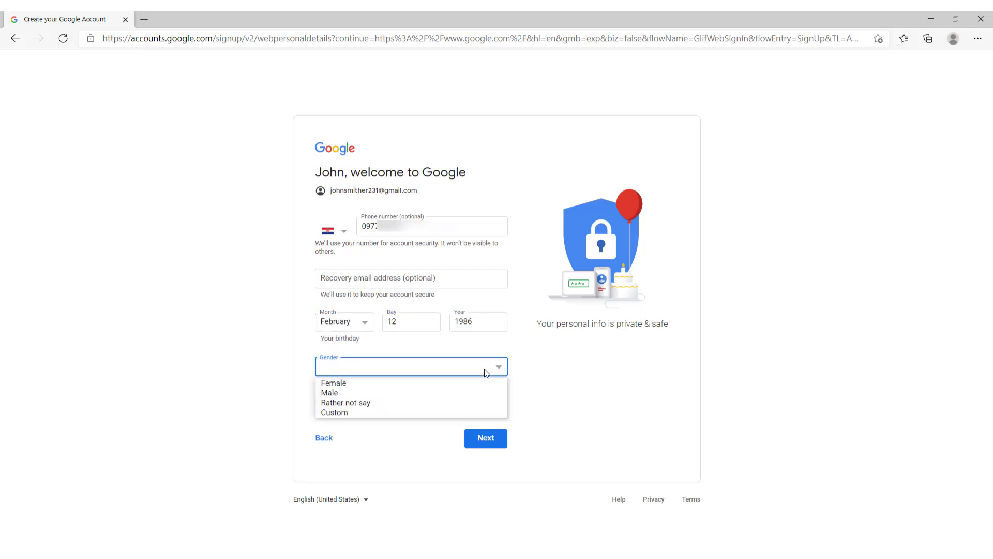
left_click(388, 395)
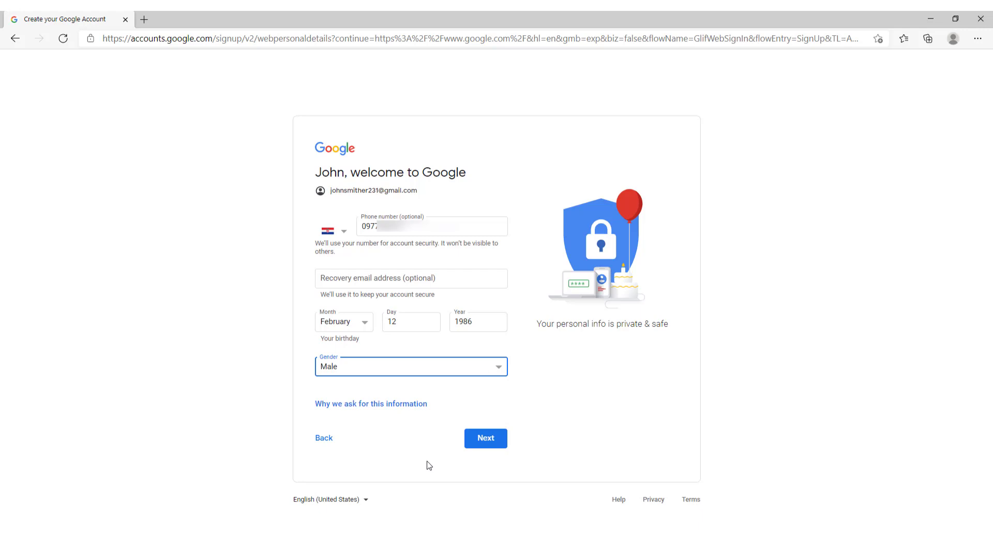
left_click(487, 444)
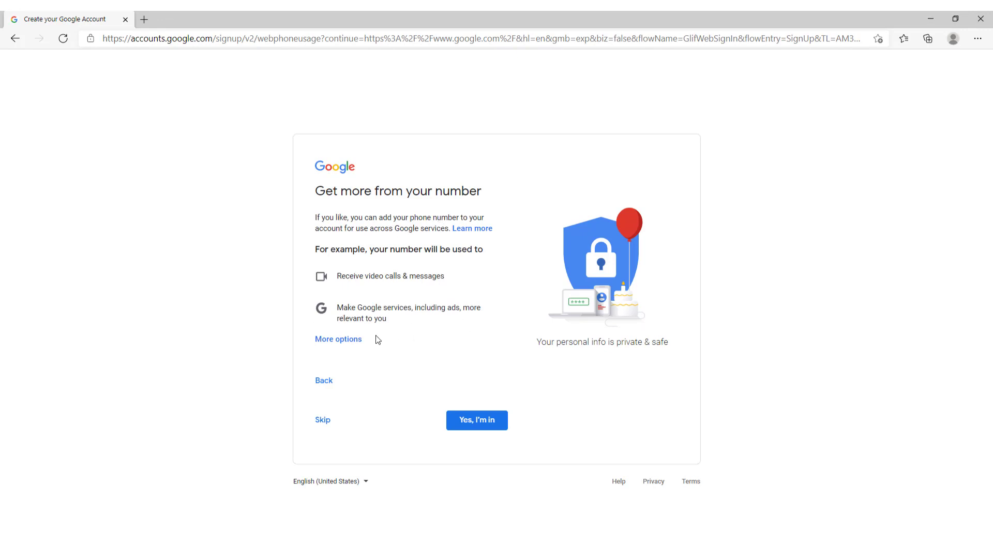
- Decline adding the phone number to the account
left_click(343, 341)
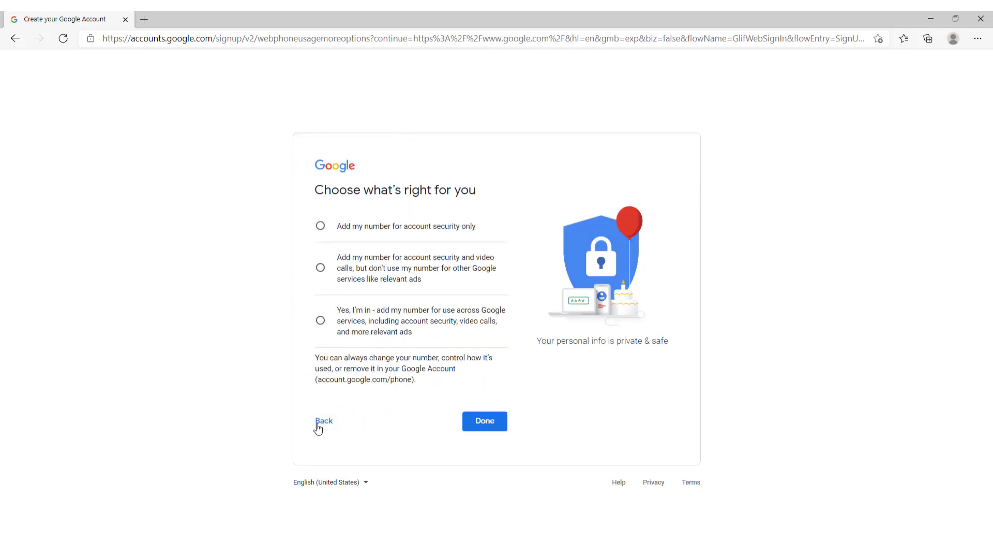
left_click(322, 420)
left_click(331, 424)
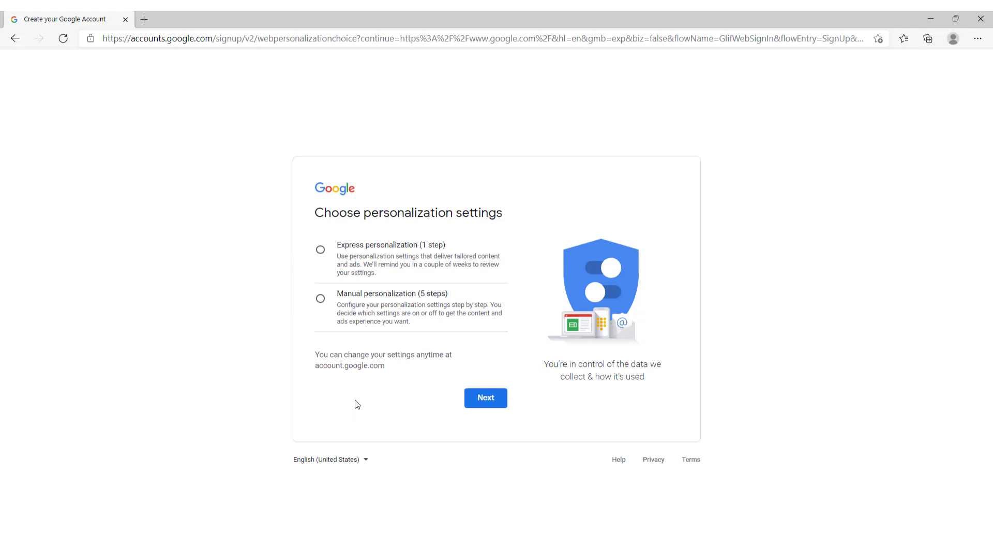
- Choose Express personalization, confirm it, and agree to the Privacy and Terms
left_click(320, 250)
left_click(486, 398)
scroll(361, 335, "down", 13)
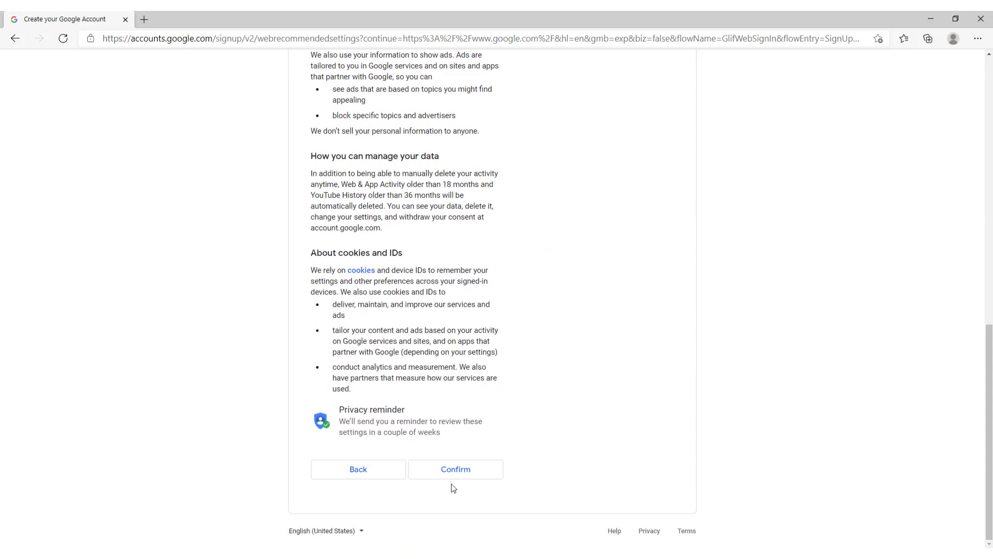
left_click(455, 475)
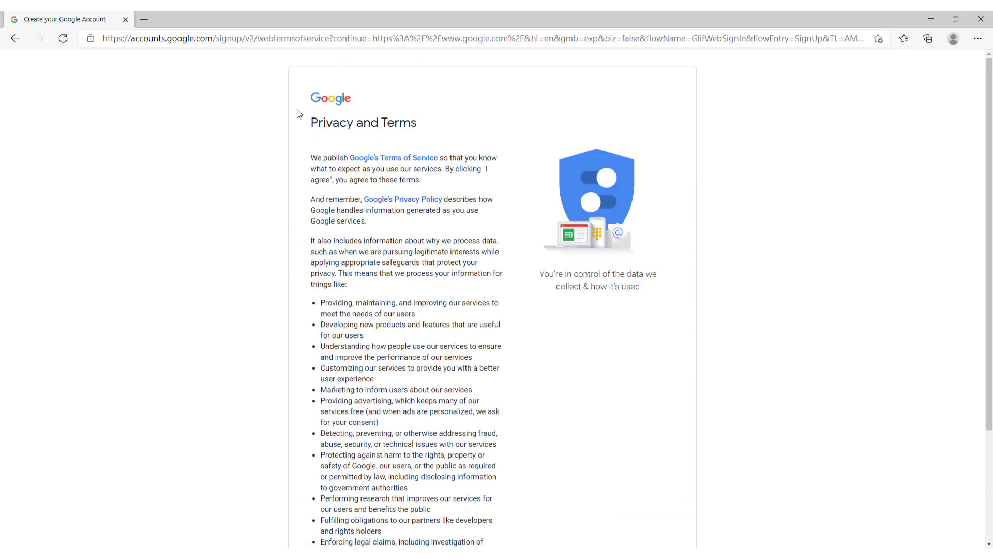
scroll(474, 248, "down", 4)
left_click(474, 485)
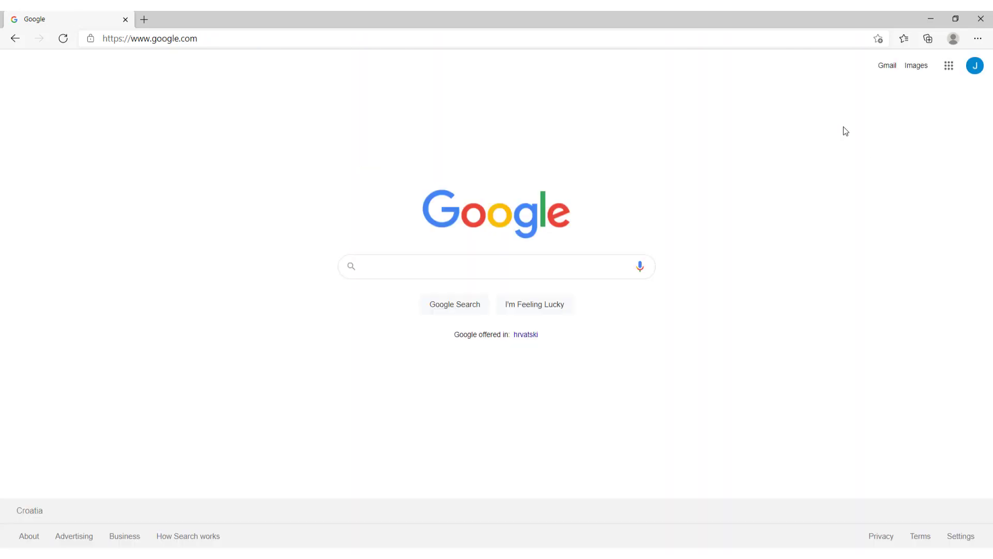
- Check the signed-in account's name and e-mail, then open Gmail from the apps grid
left_click(975, 68)
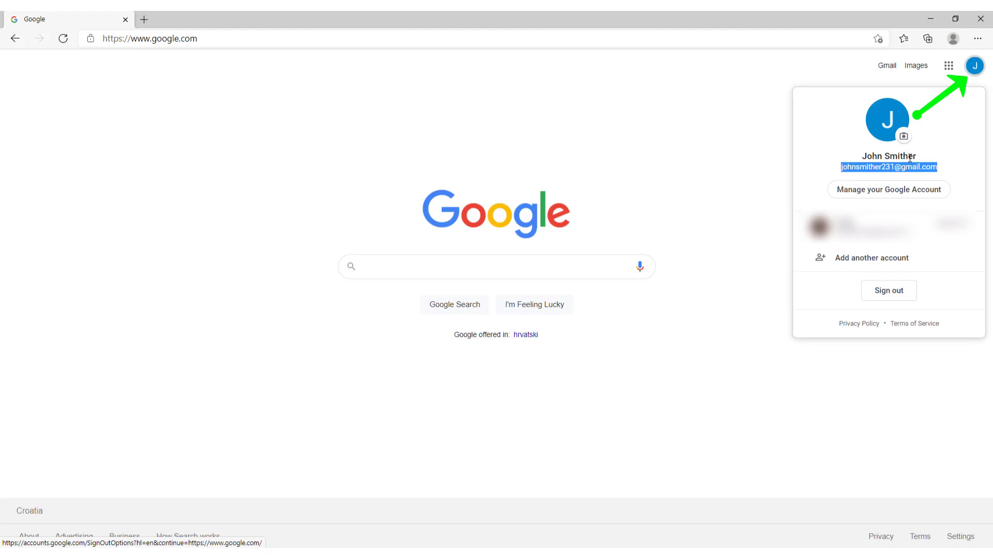
left_click_drag(861, 155, 918, 157)
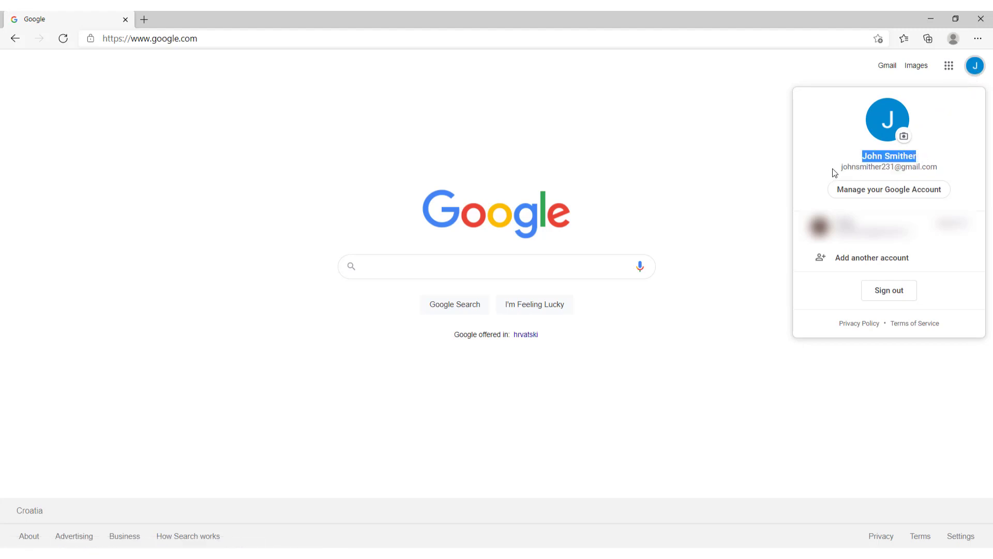
left_click_drag(835, 172, 943, 171)
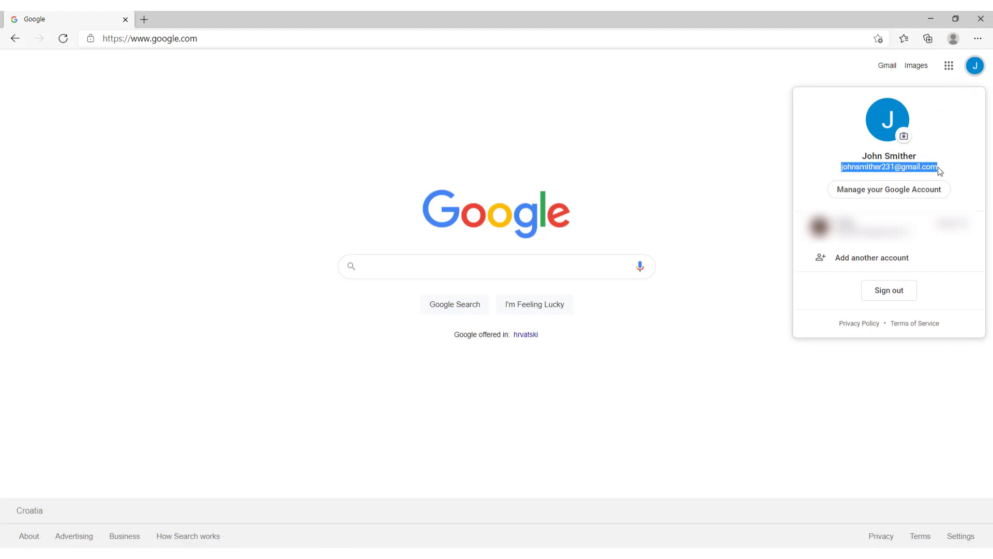
left_click(732, 131)
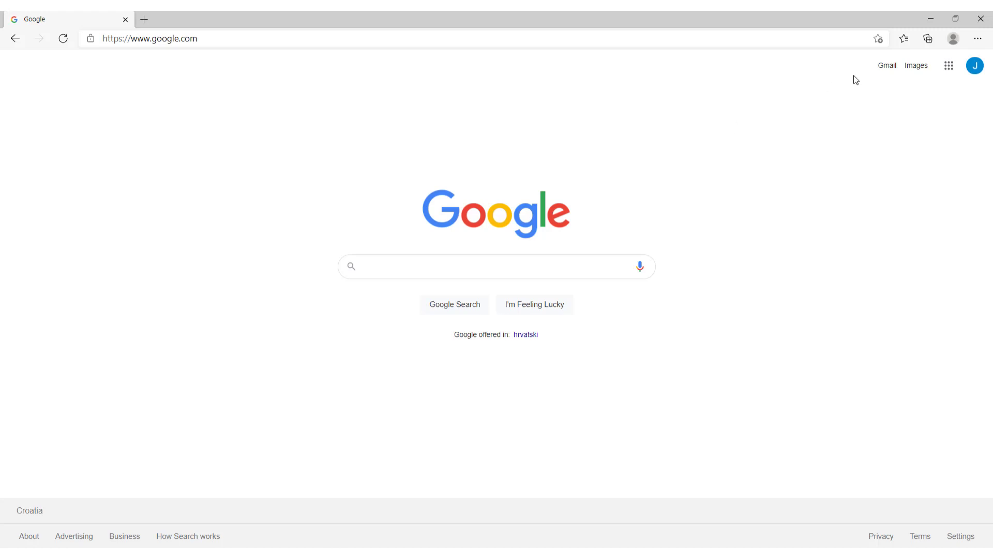
left_click(949, 71)
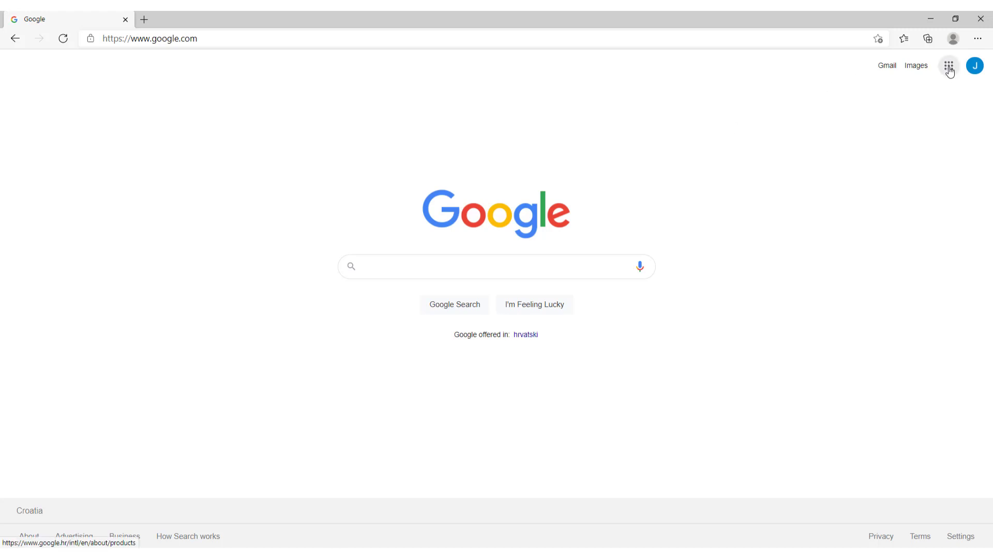
left_click(853, 214)
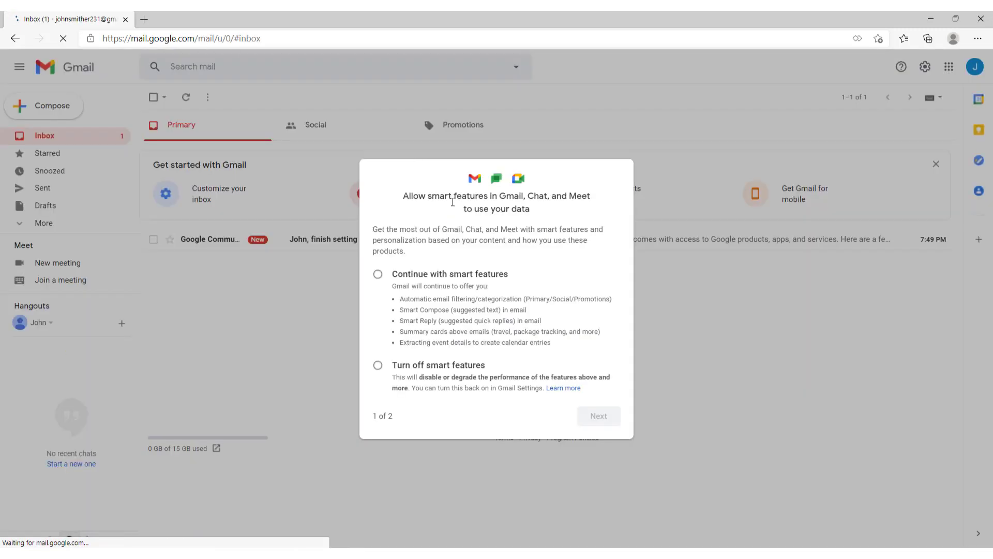
- Keep smart features on, allow personalizing other Google products, dismiss the Meet notice, and reload
left_click(423, 283)
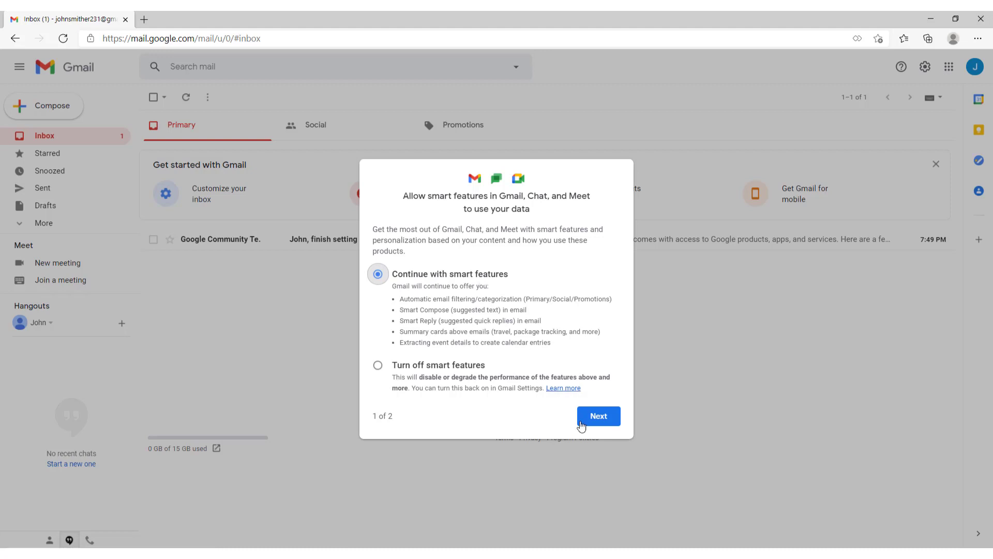
left_click(598, 418)
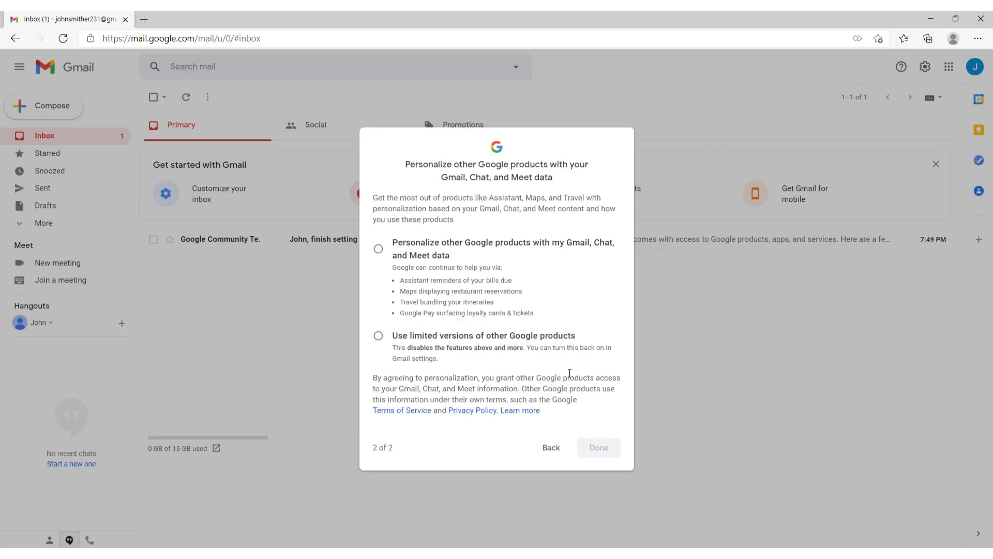
left_click(379, 251)
left_click(598, 448)
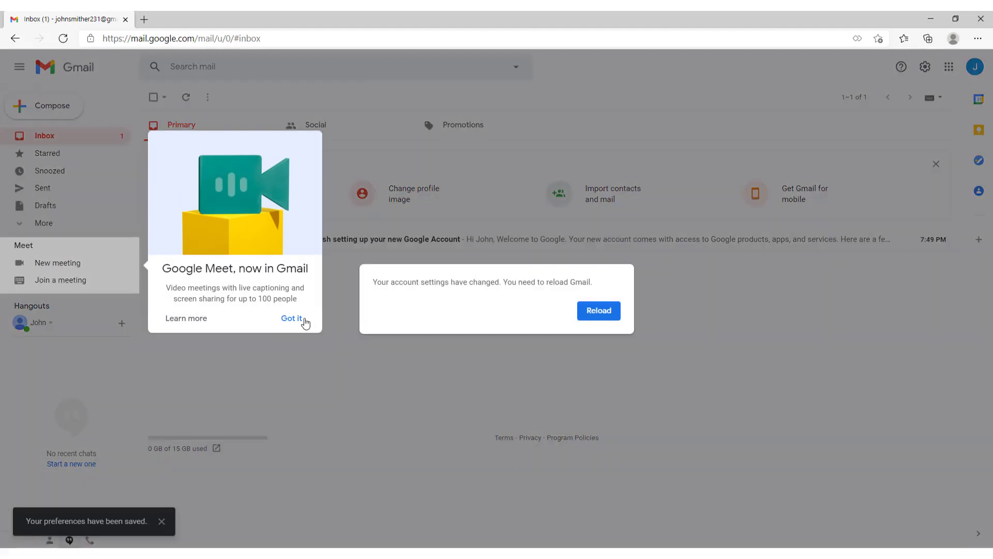
left_click(293, 318)
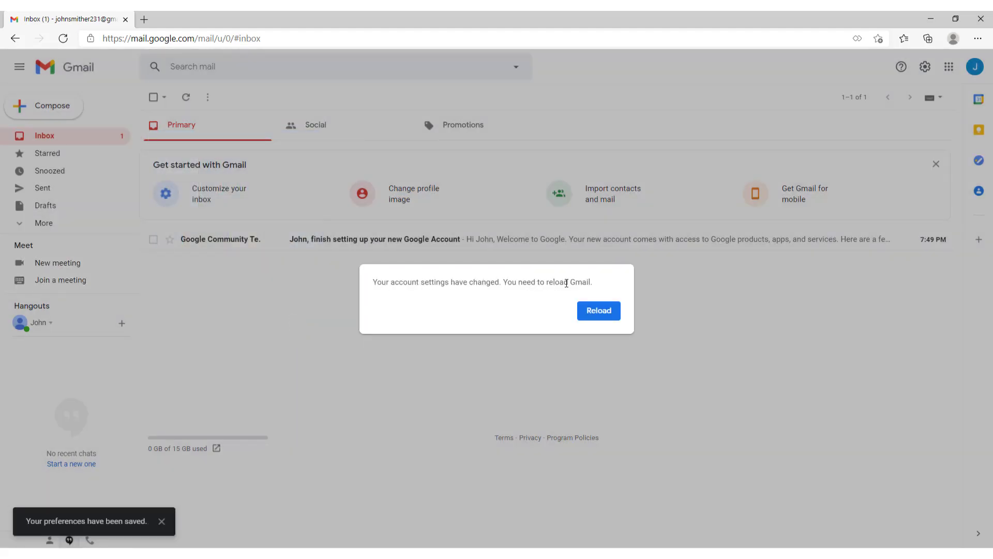
left_click(604, 316)
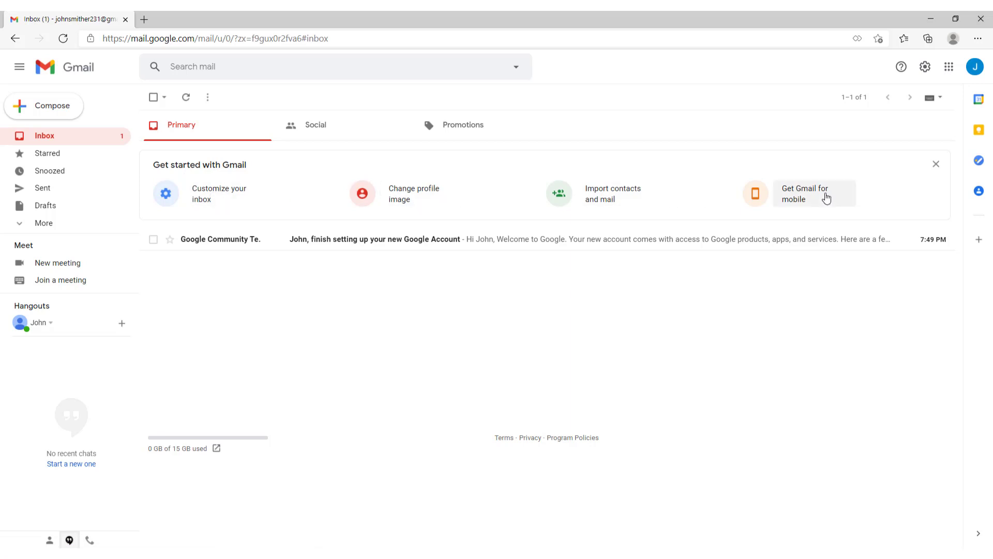
- Dismiss the 'Get started with Gmail' banner above the welcome email
left_click(937, 164)
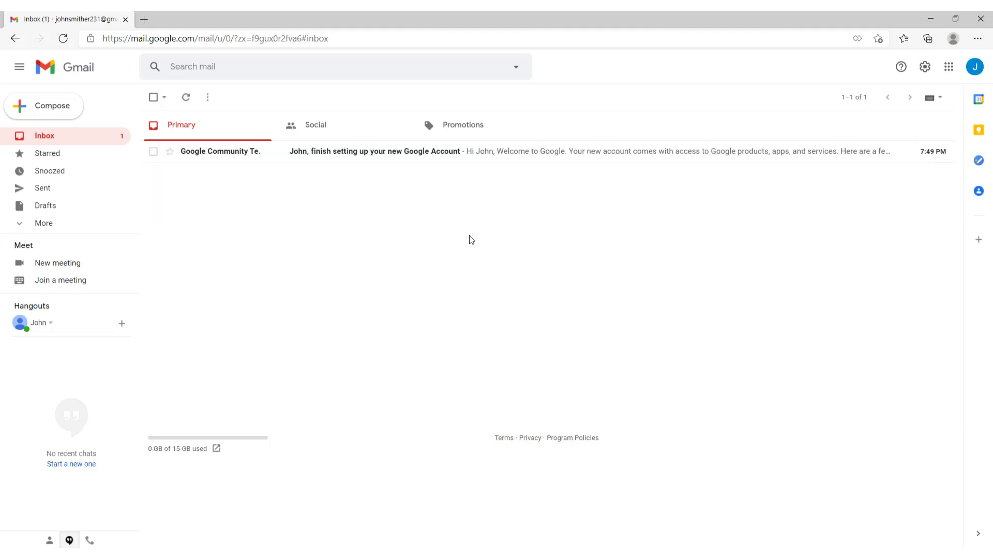